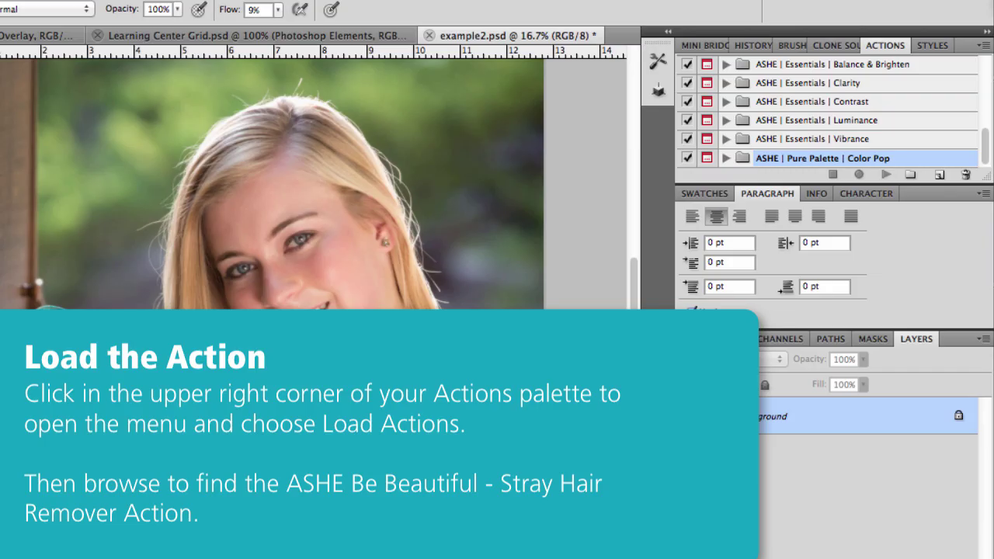
# Load the ASHE Be Beautiful Stray Hair Remover .atn file into the Actions panel.
pyautogui.click(985, 47)
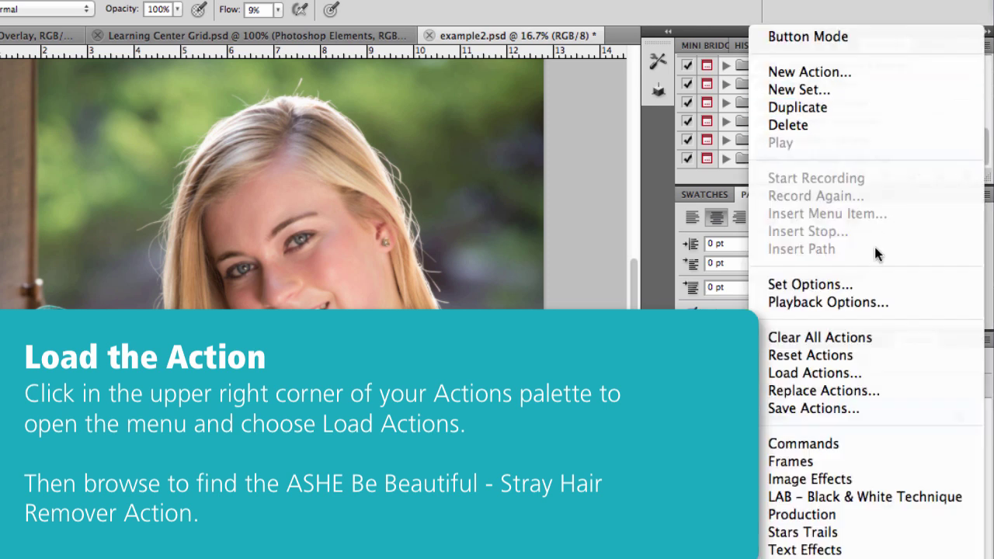
pyautogui.click(851, 375)
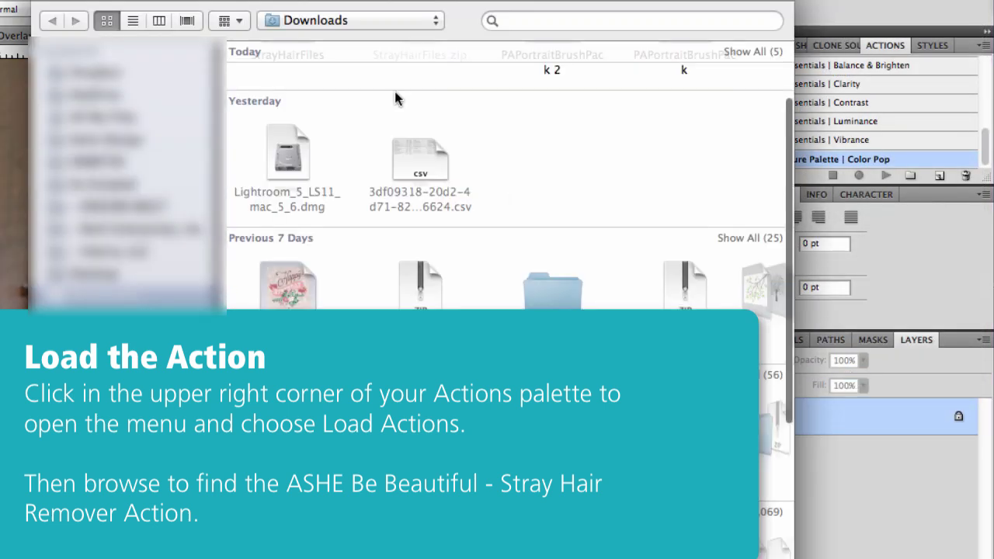
pyautogui.click(304, 176)
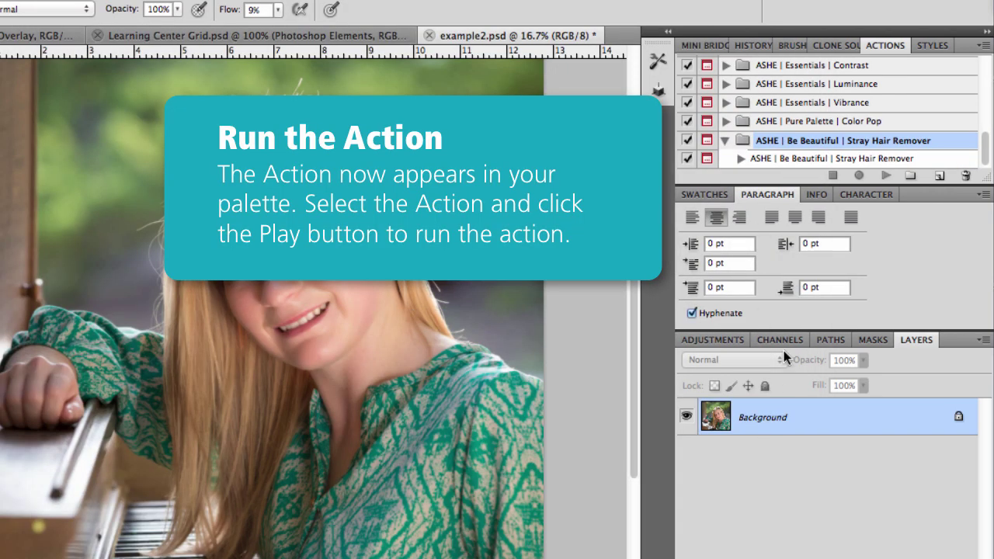
# Run the Stray Hair Remover action and halt it at its Stop prompt for manual cloning.
pyautogui.click(794, 159)
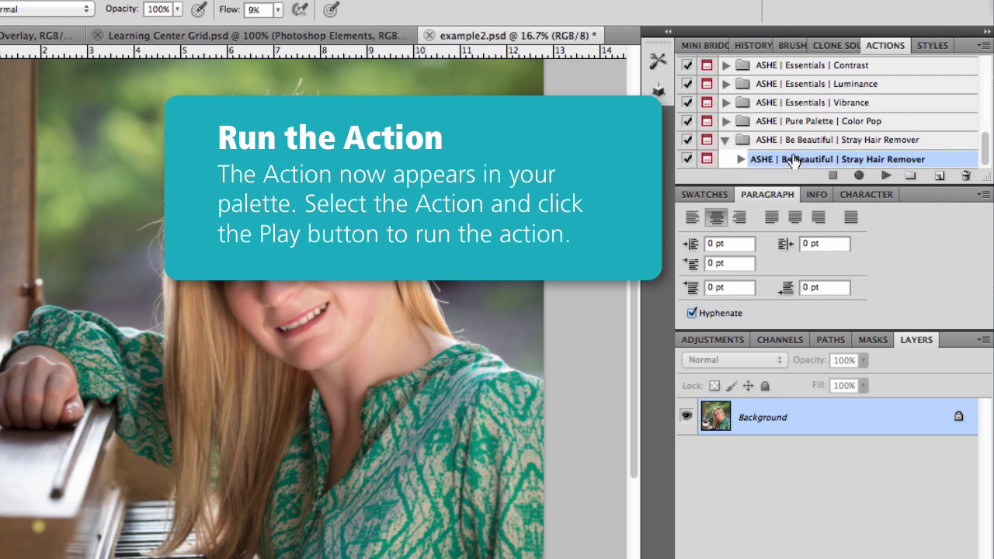
pyautogui.click(886, 178)
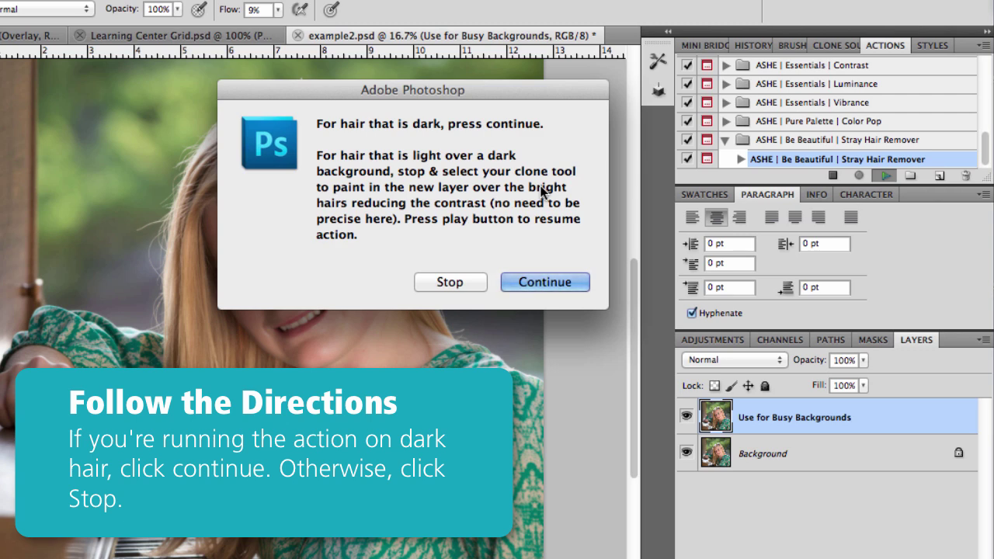
pyautogui.click(462, 283)
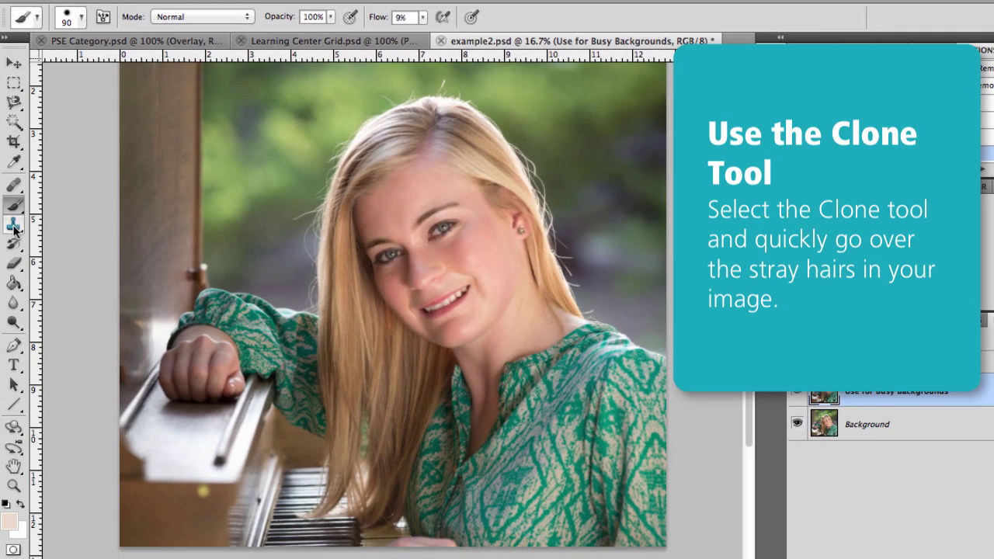
# Zoom in and clone out stray hairs along the left hair edge with the Clone Stamp.
pyautogui.click(14, 227)
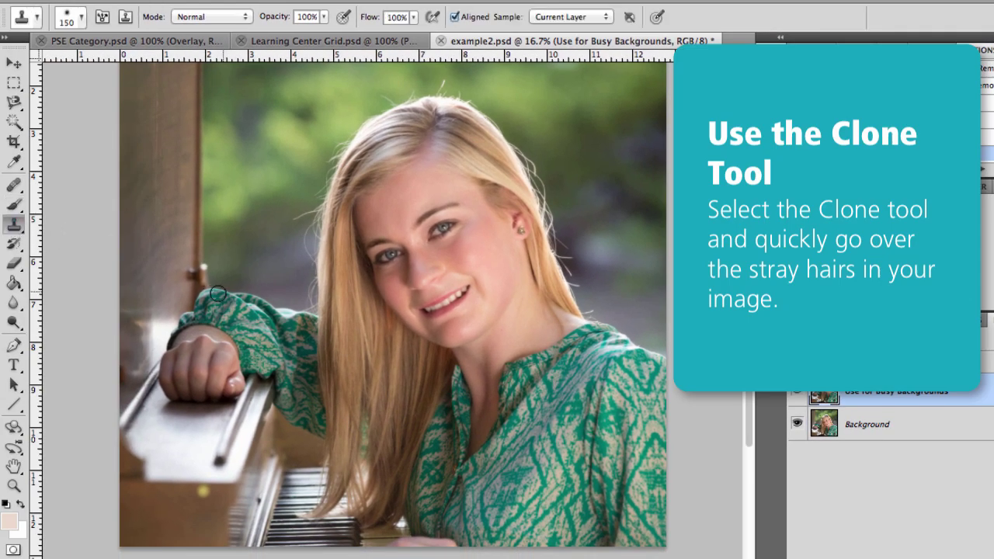
pyautogui.press('super+equal')
pyautogui.press('super+equal')
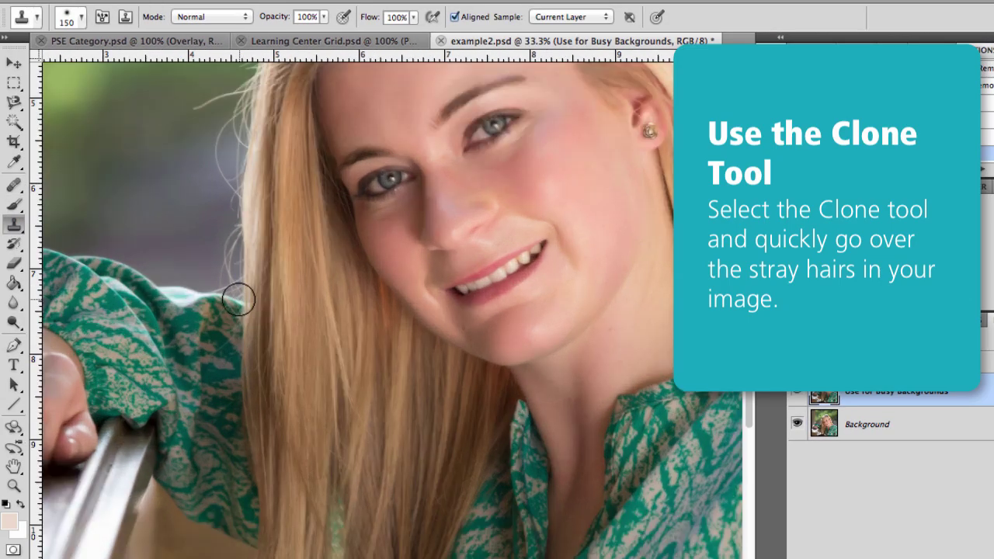
pyautogui.keyDown('alt'); pyautogui.click(200, 264); pyautogui.keyUp('alt')
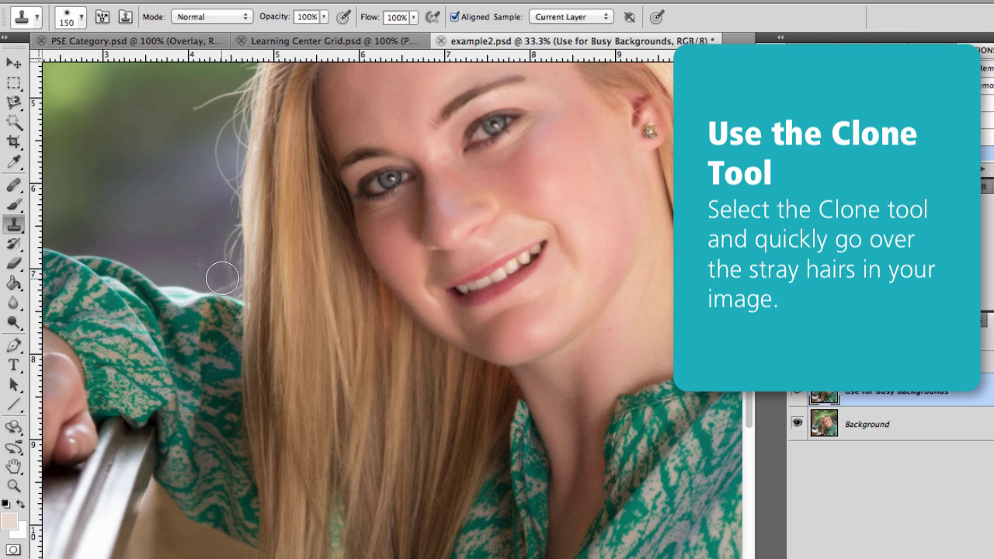
pyautogui.moveTo(222, 278)
pyautogui.mouseDown()
pyautogui.moveTo(217, 155)
pyautogui.moveTo(212, 165)
pyautogui.moveTo(240, 184)
pyautogui.moveTo(184, 104)
pyautogui.moveTo(215, 93)
pyautogui.moveTo(236, 192)
pyautogui.moveTo(219, 113)
pyautogui.moveTo(240, 158)
pyautogui.moveTo(228, 232)
pyautogui.mouseUp()
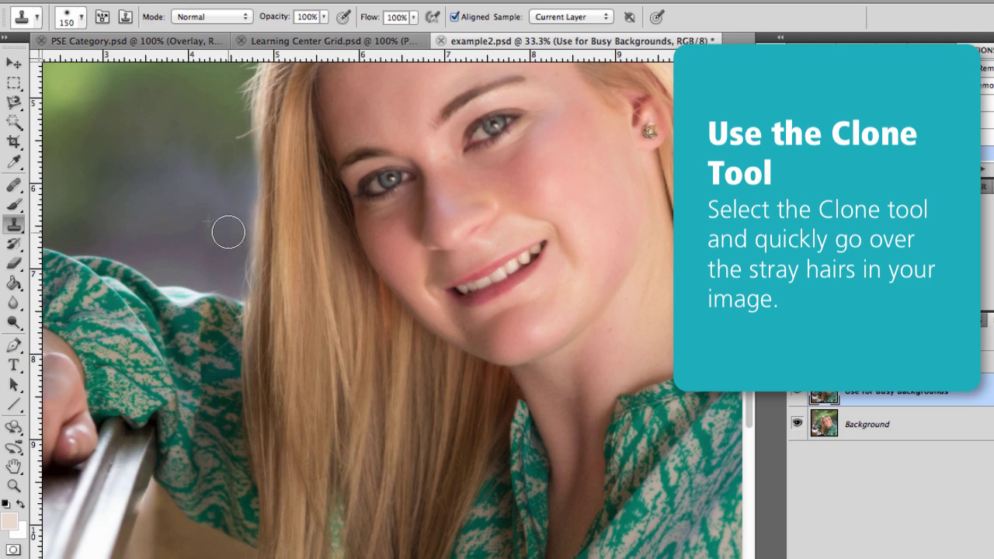
# Clone away the stray hairs across the top of the head and along the right hairline.
pyautogui.scroll(2, 216, 184)
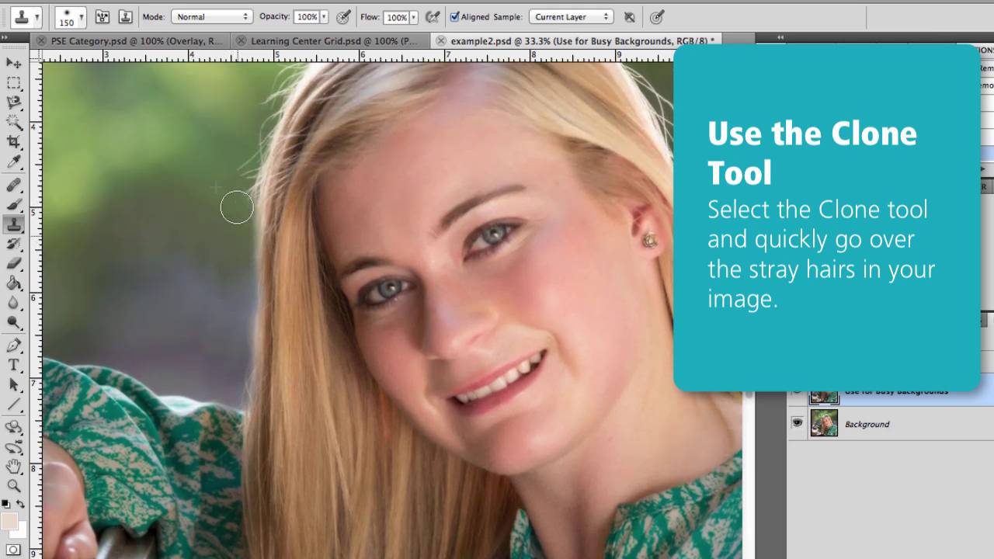
pyautogui.scroll(5, 235, 178)
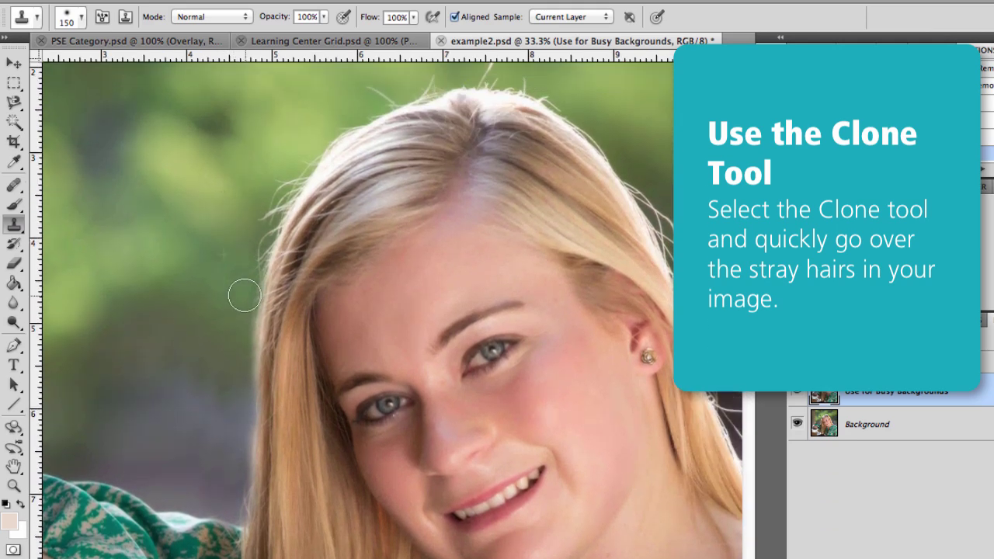
pyautogui.scroll(5, 338, 112)
pyautogui.hscroll(2, 337, 112)
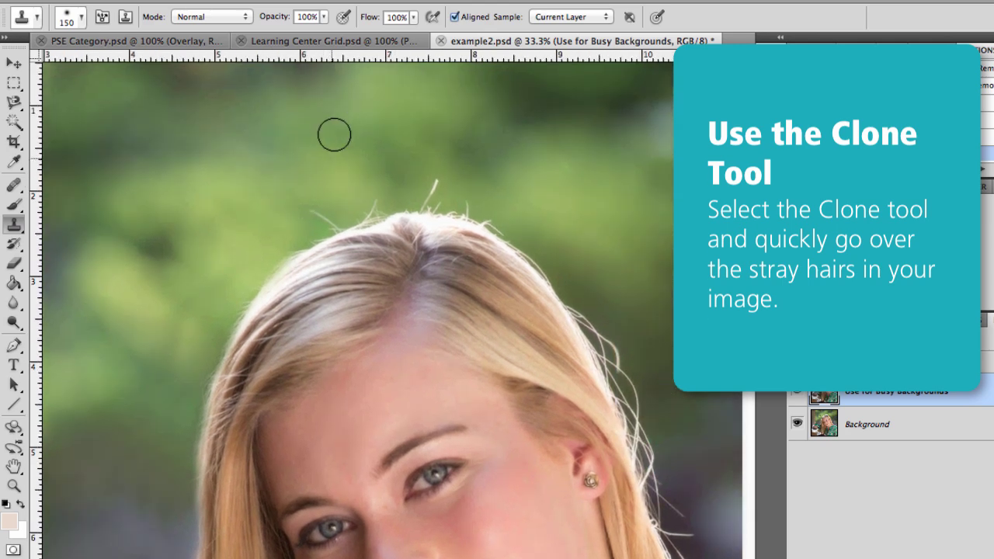
pyautogui.moveTo(308, 210)
pyautogui.mouseDown()
pyautogui.moveTo(433, 182)
pyautogui.moveTo(417, 182)
pyautogui.moveTo(468, 196)
pyautogui.moveTo(421, 194)
pyautogui.moveTo(453, 193)
pyautogui.moveTo(538, 246)
pyautogui.moveTo(603, 313)
pyautogui.moveTo(613, 338)
pyautogui.moveTo(579, 303)
pyautogui.moveTo(615, 341)
pyautogui.moveTo(624, 381)
pyautogui.moveTo(610, 355)
pyautogui.moveTo(661, 454)
pyautogui.moveTo(647, 442)
pyautogui.moveTo(689, 558)
pyautogui.mouseUp()
pyautogui.scroll(-5, 677, 523)
pyautogui.hscroll(4, 677, 524)
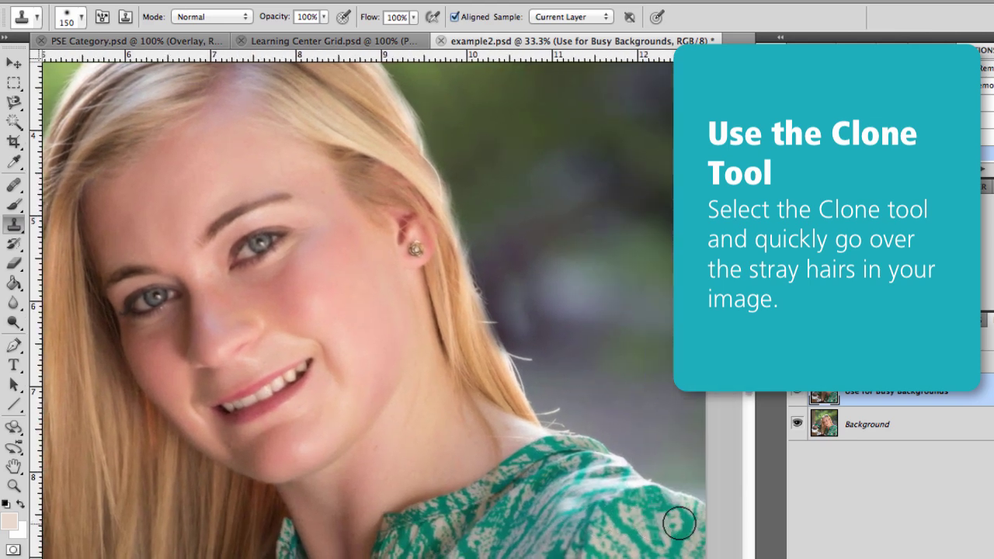
pyautogui.moveTo(524, 348)
pyautogui.mouseDown()
pyautogui.moveTo(504, 319)
pyautogui.moveTo(562, 412)
pyautogui.moveTo(505, 314)
pyautogui.moveTo(561, 417)
pyautogui.mouseUp()
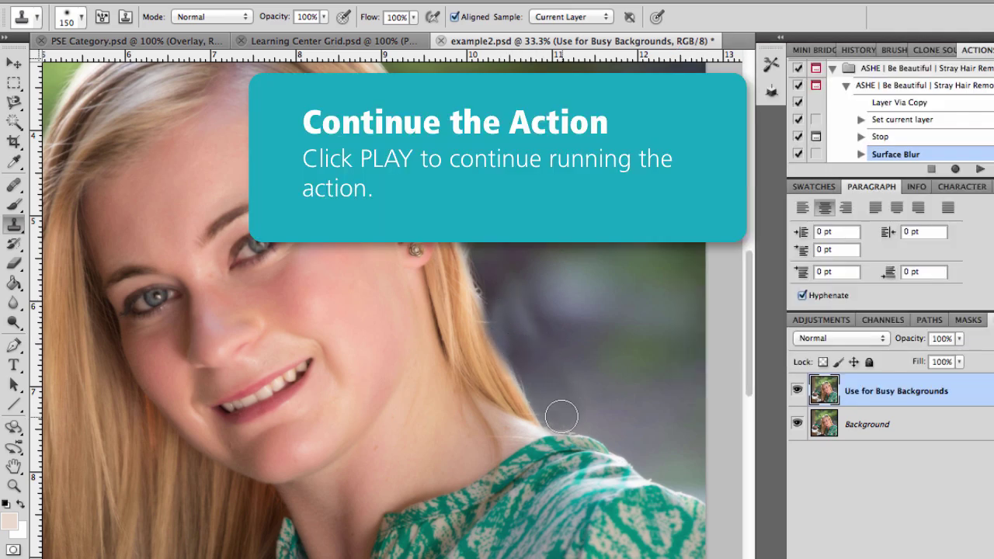
# Resume the Stray Hair Remover action and let it finish building the masked Flat and Busy Backgrounds layers.
pyautogui.click(979, 168)
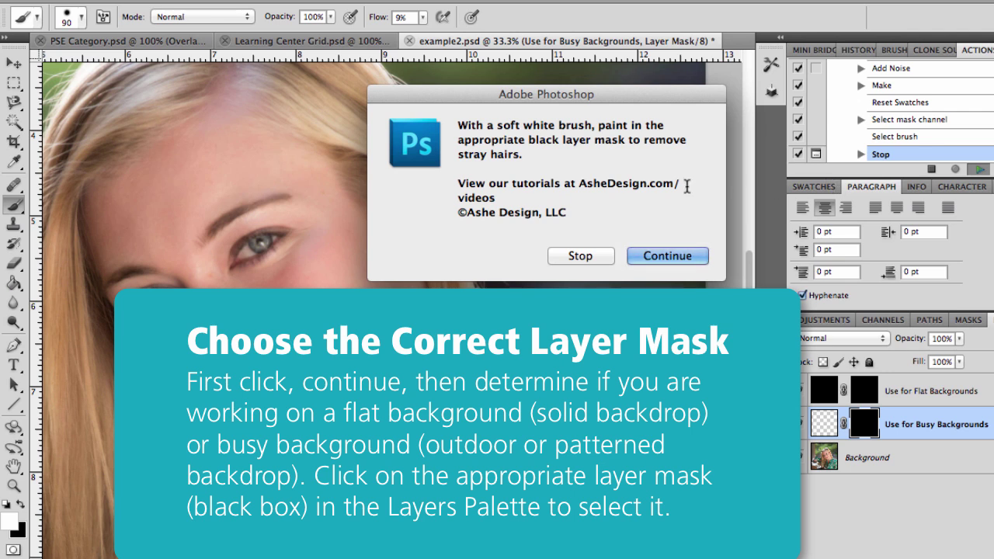
pyautogui.click(665, 253)
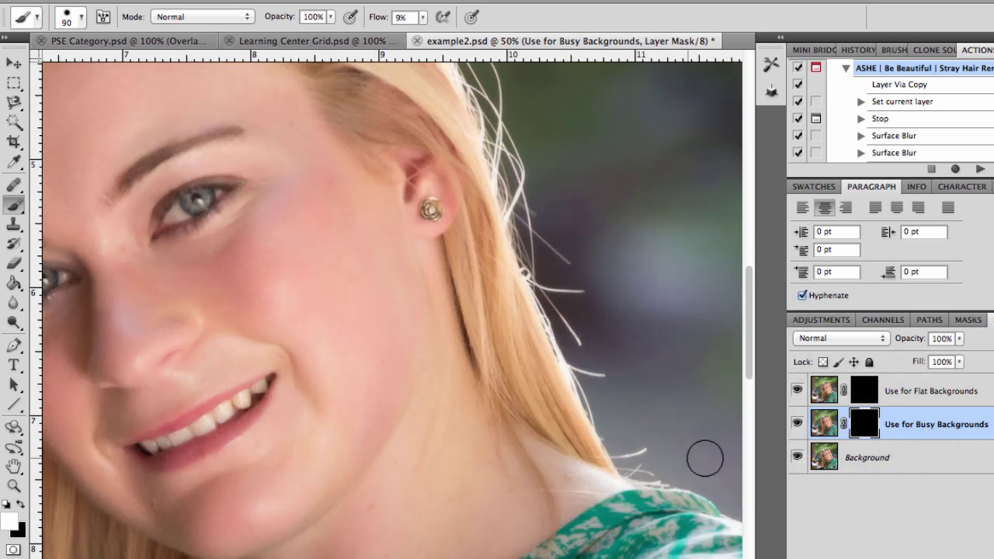
# Paint white on the Use for Busy Backgrounds mask over bright strands near the shoulder and ear.
pyautogui.moveTo(644, 454)
pyautogui.mouseDown()
pyautogui.moveTo(589, 375)
pyautogui.moveTo(595, 367)
pyautogui.moveTo(616, 423)
pyautogui.moveTo(599, 391)
pyautogui.mouseUp()
pyautogui.moveTo(564, 292)
pyautogui.mouseDown()
pyautogui.moveTo(626, 440)
pyautogui.moveTo(649, 467)
pyautogui.moveTo(555, 299)
pyautogui.moveTo(569, 310)
pyautogui.moveTo(544, 242)
pyautogui.moveTo(585, 324)
pyautogui.moveTo(573, 328)
pyautogui.moveTo(593, 346)
pyautogui.moveTo(554, 286)
pyautogui.moveTo(563, 272)
pyautogui.moveTo(551, 232)
pyautogui.moveTo(535, 249)
pyautogui.moveTo(603, 402)
pyautogui.moveTo(563, 306)
pyautogui.moveTo(576, 288)
pyautogui.moveTo(563, 252)
pyautogui.moveTo(549, 233)
pyautogui.moveTo(548, 273)
pyautogui.moveTo(512, 159)
pyautogui.moveTo(541, 268)
pyautogui.moveTo(517, 194)
pyautogui.moveTo(524, 277)
pyautogui.moveTo(521, 109)
pyautogui.moveTo(525, 196)
pyautogui.mouseUp()
pyautogui.scroll(5, 525, 196)
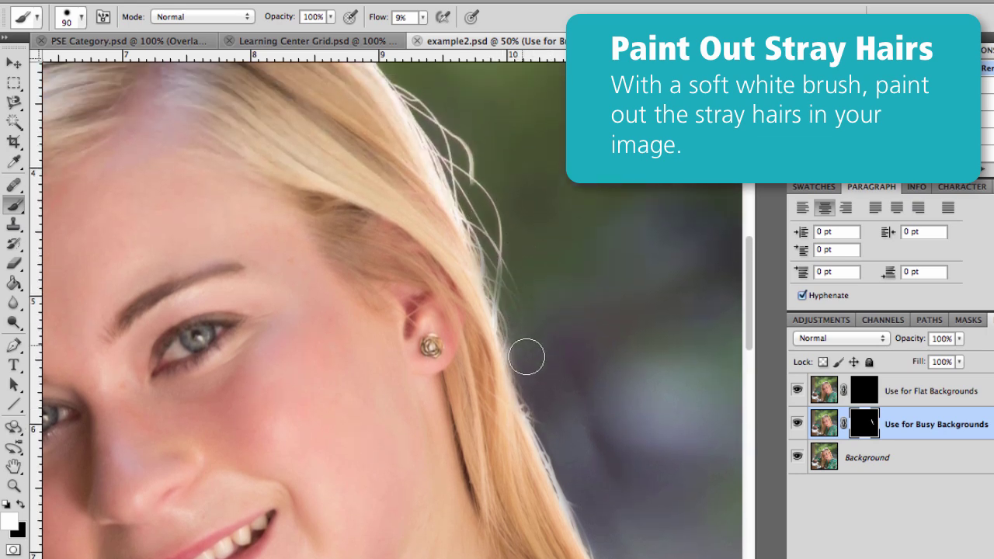
pyautogui.moveTo(497, 280)
pyautogui.mouseDown()
pyautogui.moveTo(491, 210)
pyautogui.moveTo(495, 290)
pyautogui.moveTo(508, 261)
pyautogui.moveTo(469, 141)
pyautogui.moveTo(457, 158)
pyautogui.moveTo(454, 123)
pyautogui.moveTo(432, 118)
pyautogui.moveTo(517, 257)
pyautogui.moveTo(508, 257)
pyautogui.moveTo(483, 158)
pyautogui.moveTo(432, 95)
pyautogui.moveTo(442, 117)
pyautogui.moveTo(426, 105)
pyautogui.moveTo(497, 190)
pyautogui.moveTo(464, 134)
pyautogui.moveTo(453, 139)
pyautogui.moveTo(488, 212)
pyautogui.moveTo(459, 170)
pyautogui.moveTo(475, 205)
pyautogui.moveTo(430, 93)
pyautogui.moveTo(411, 76)
pyautogui.moveTo(421, 99)
pyautogui.moveTo(411, 83)
pyautogui.moveTo(411, 94)
pyautogui.moveTo(503, 242)
pyautogui.moveTo(465, 209)
pyautogui.moveTo(479, 226)
pyautogui.moveTo(439, 136)
pyautogui.moveTo(398, 87)
pyautogui.moveTo(443, 222)
pyautogui.moveTo(408, 176)
pyautogui.moveTo(361, 154)
pyautogui.moveTo(330, 115)
pyautogui.moveTo(314, 111)
pyautogui.moveTo(287, 186)
pyautogui.moveTo(272, 174)
pyautogui.moveTo(343, 215)
pyautogui.moveTo(304, 194)
pyautogui.moveTo(309, 212)
pyautogui.moveTo(361, 221)
pyautogui.moveTo(307, 200)
pyautogui.moveTo(341, 215)
pyautogui.moveTo(296, 181)
pyautogui.moveTo(260, 181)
pyautogui.moveTo(324, 213)
pyautogui.moveTo(251, 199)
pyautogui.moveTo(368, 232)
pyautogui.mouseUp()
# Paint out the stray hairs at the left of the crown on the mask.
pyautogui.scroll(5, 408, 116)
pyautogui.hscroll(-2, 408, 115)
pyautogui.scroll(3, 340, 122)
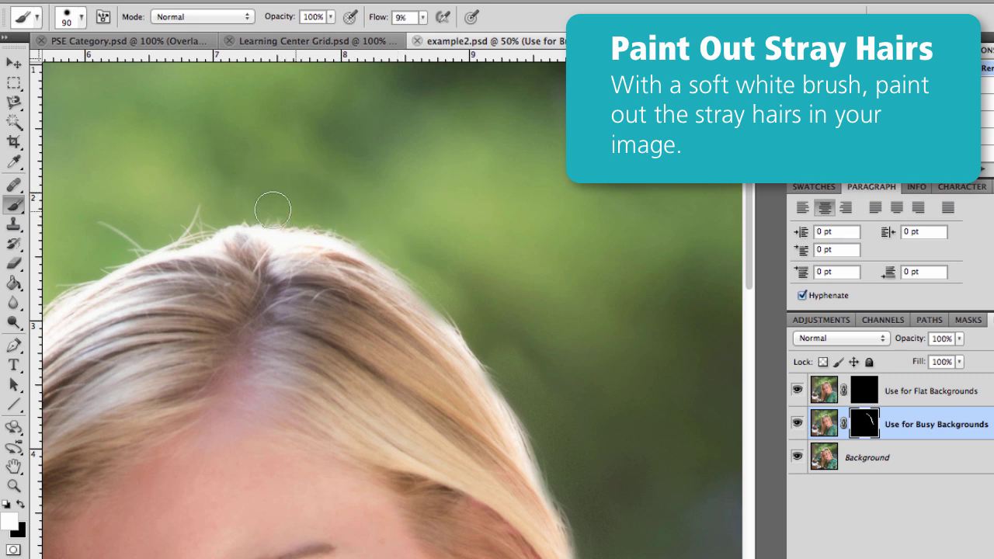
pyautogui.moveTo(273, 210)
pyautogui.mouseDown()
pyautogui.moveTo(197, 212)
pyautogui.moveTo(180, 219)
pyautogui.moveTo(215, 212)
pyautogui.moveTo(139, 252)
pyautogui.moveTo(106, 237)
pyautogui.moveTo(168, 195)
pyautogui.moveTo(177, 216)
pyautogui.moveTo(197, 215)
pyautogui.moveTo(147, 225)
pyautogui.moveTo(221, 209)
pyautogui.moveTo(201, 225)
pyautogui.moveTo(109, 247)
pyautogui.moveTo(154, 233)
pyautogui.moveTo(111, 236)
pyautogui.mouseUp()
# Paint out the remaining wisps down the left hairline for a clean hair outline.
pyautogui.hscroll(-5, 111, 235)
pyautogui.scroll(-2, 111, 236)
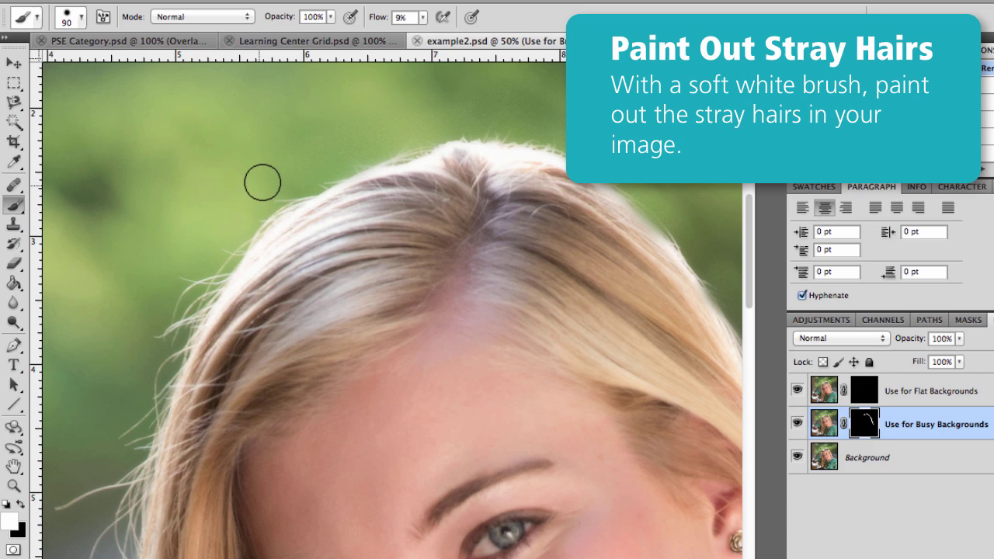
pyautogui.moveTo(231, 226)
pyautogui.mouseDown()
pyautogui.moveTo(192, 314)
pyautogui.moveTo(162, 327)
pyautogui.moveTo(172, 314)
pyautogui.moveTo(165, 362)
pyautogui.moveTo(219, 236)
pyautogui.moveTo(157, 353)
pyautogui.moveTo(125, 444)
pyautogui.moveTo(153, 396)
pyautogui.moveTo(122, 488)
pyautogui.moveTo(122, 461)
pyautogui.moveTo(148, 406)
pyautogui.moveTo(93, 511)
pyautogui.mouseUp()
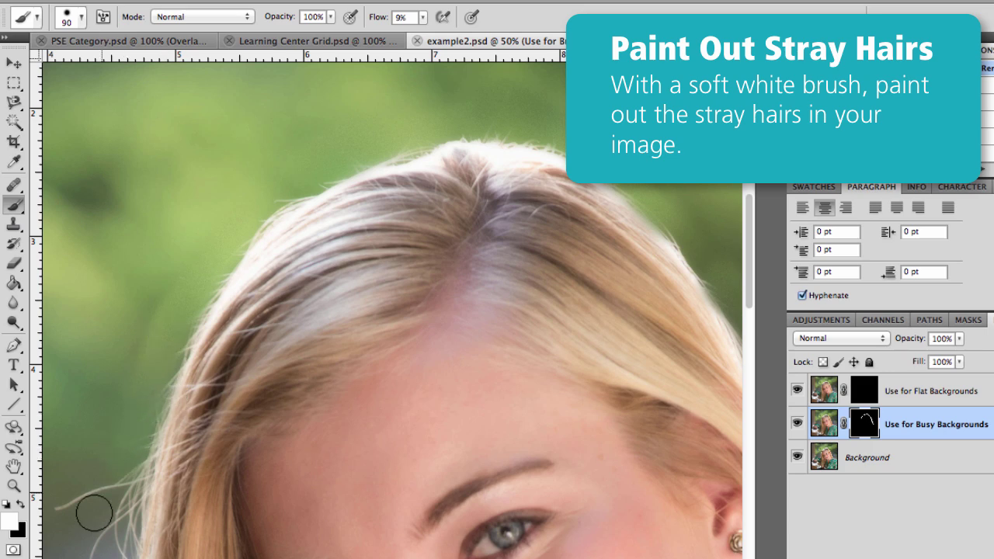
pyautogui.scroll(-1, 91, 494)
pyautogui.scroll(-5, 91, 494)
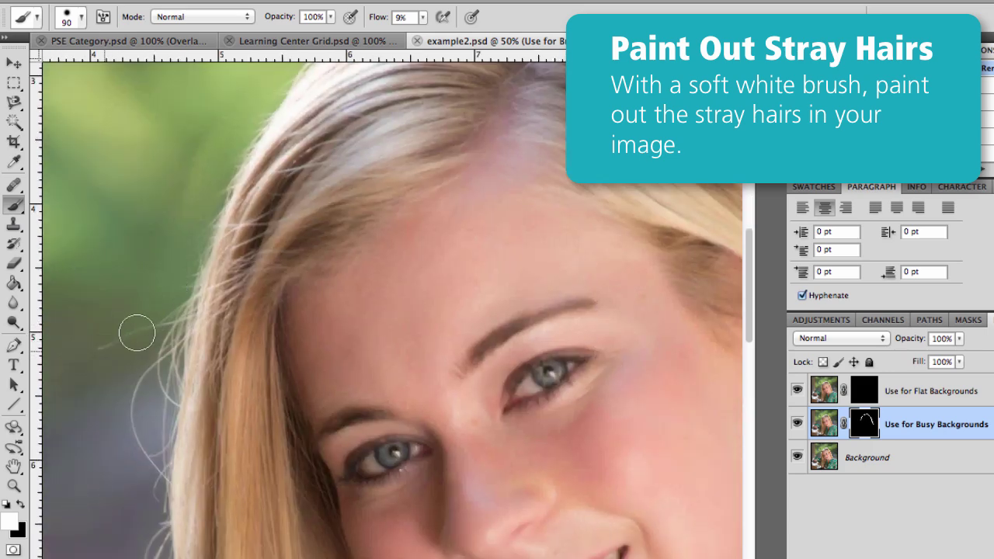
pyautogui.moveTo(170, 299)
pyautogui.mouseDown()
pyautogui.moveTo(180, 291)
pyautogui.moveTo(180, 314)
pyautogui.mouseUp()
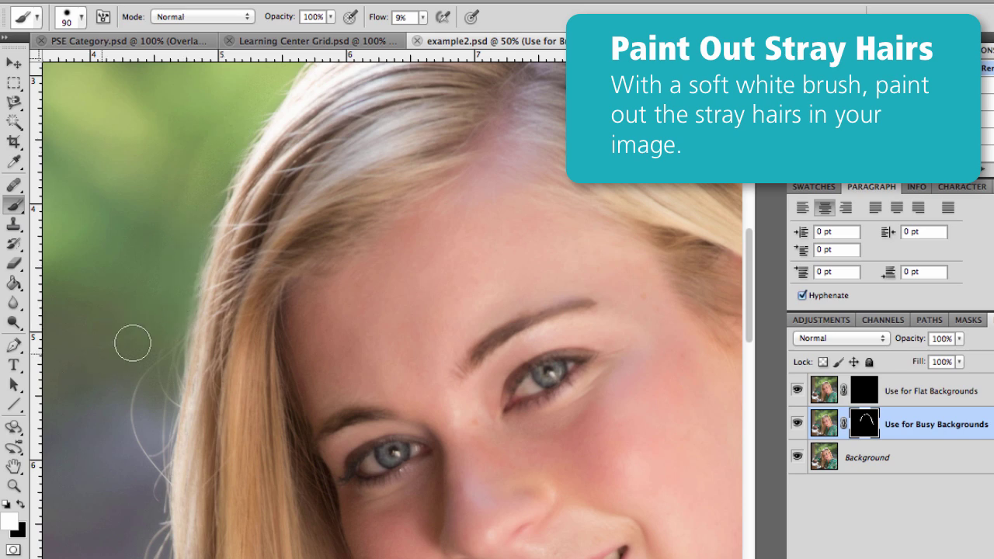
pyautogui.moveTo(149, 399)
pyautogui.mouseDown()
pyautogui.moveTo(158, 363)
pyautogui.moveTo(156, 388)
pyautogui.mouseUp()
pyautogui.scroll(-5, 158, 300)
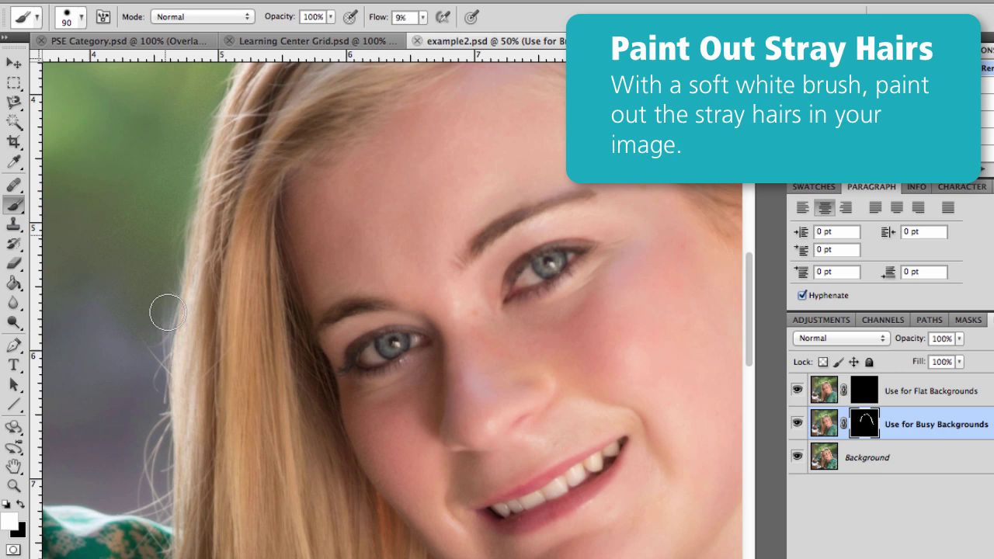
pyautogui.moveTo(167, 309)
pyautogui.mouseDown()
pyautogui.moveTo(154, 413)
pyautogui.moveTo(156, 347)
pyautogui.moveTo(152, 392)
pyautogui.moveTo(151, 363)
pyautogui.moveTo(168, 328)
pyautogui.moveTo(151, 502)
pyautogui.moveTo(182, 482)
pyautogui.moveTo(159, 493)
pyautogui.moveTo(158, 435)
pyautogui.moveTo(152, 493)
pyautogui.moveTo(158, 417)
pyautogui.moveTo(138, 500)
pyautogui.moveTo(176, 526)
pyautogui.moveTo(184, 518)
pyautogui.moveTo(141, 501)
pyautogui.moveTo(158, 495)
pyautogui.moveTo(163, 394)
pyautogui.moveTo(169, 494)
pyautogui.moveTo(144, 496)
pyautogui.moveTo(170, 262)
pyautogui.moveTo(144, 332)
pyautogui.mouseUp()
pyautogui.press('super+minus')
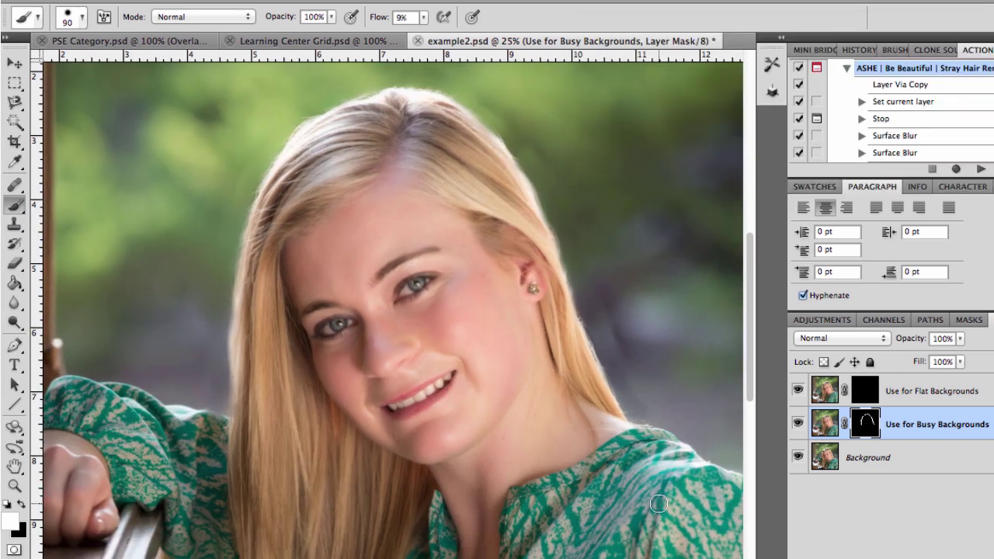
pyautogui.click(799, 424)
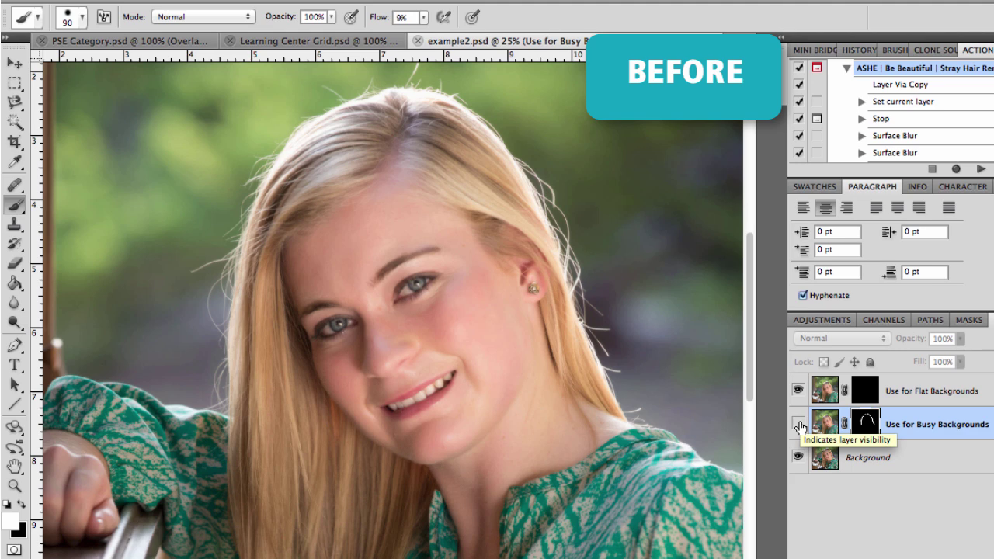
pyautogui.click(799, 424)
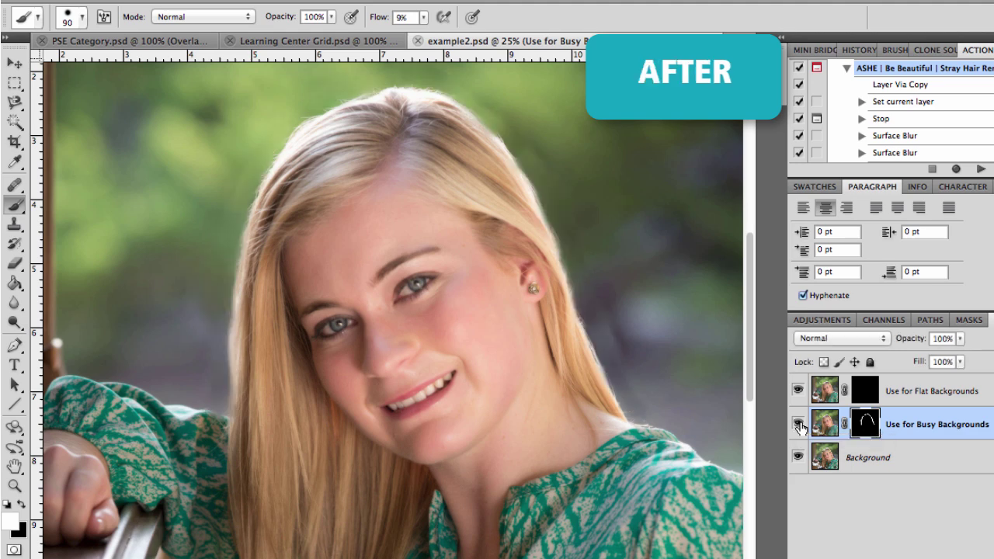